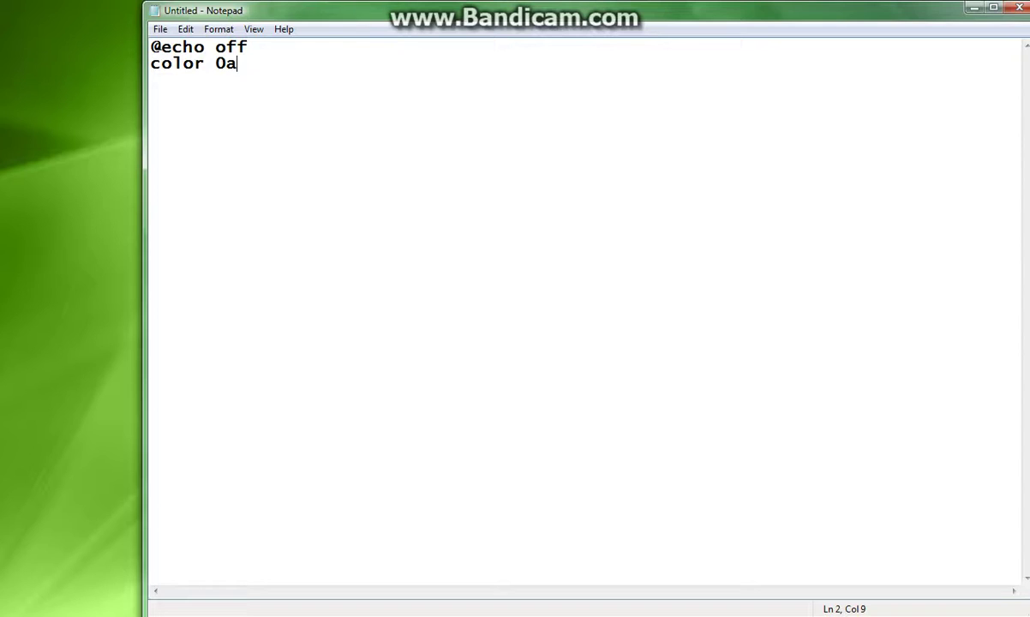
End the 'color 0a' line so the script continues on a third line
key("Return")
Add 'SET BROWSER=chrome.exe' and 'SET WAIT_TIME=2' lines, leaving an empty line below
type("SET")
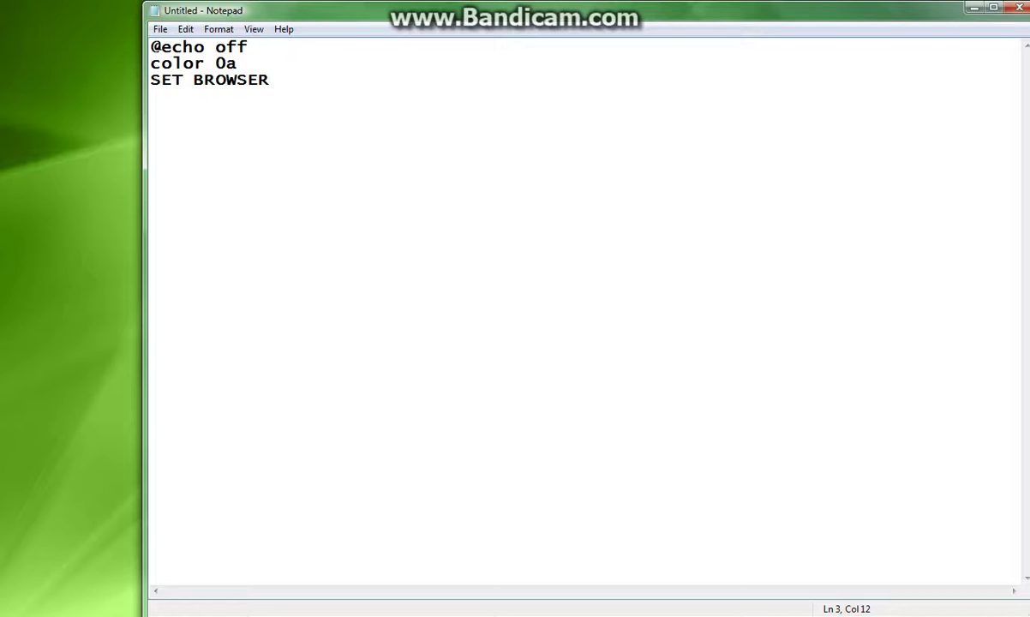
type("=")
type("chrome")
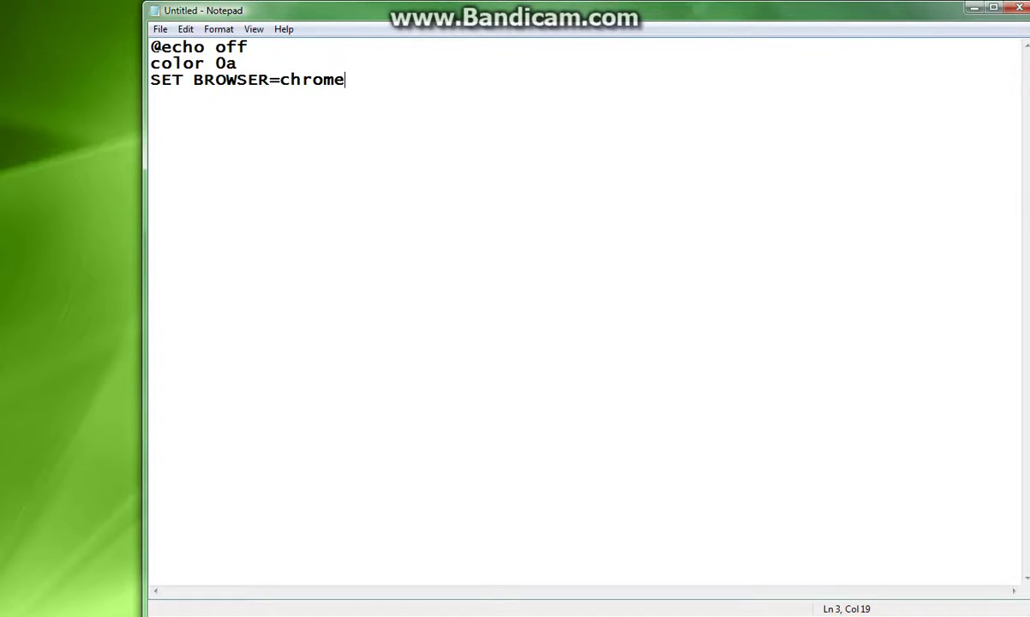
type(".exe")
key("Return")
type("SET WA")
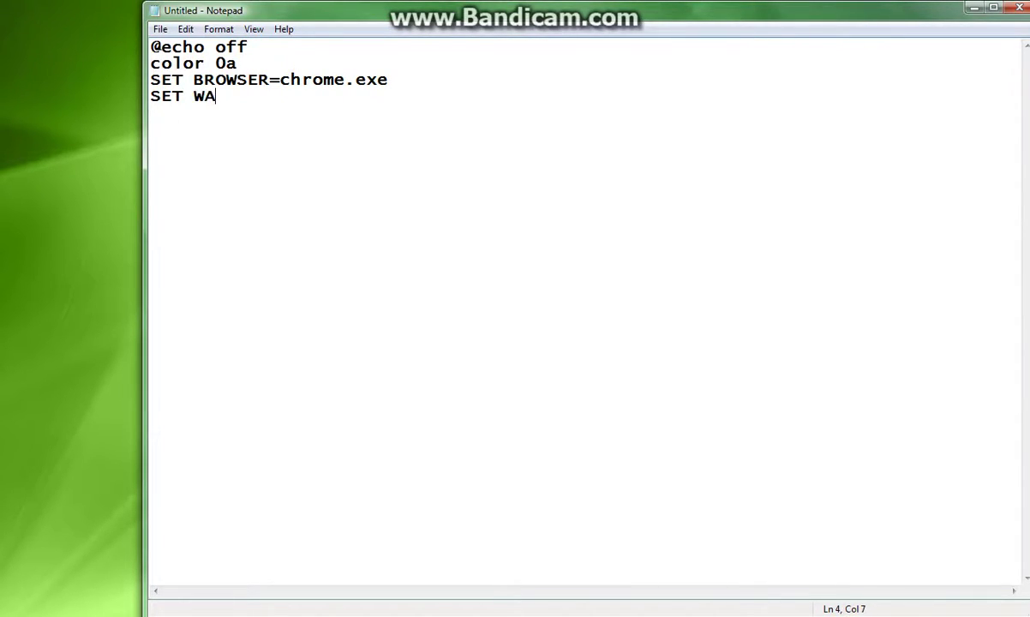
type("IT_T")
type("IME=2")
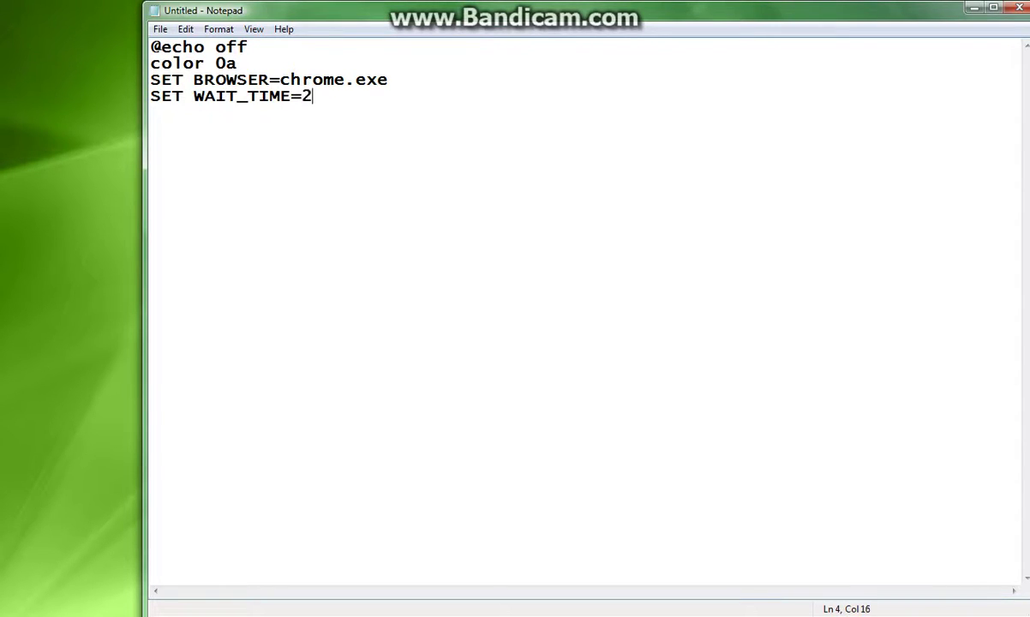
key("Return")
type("START ")
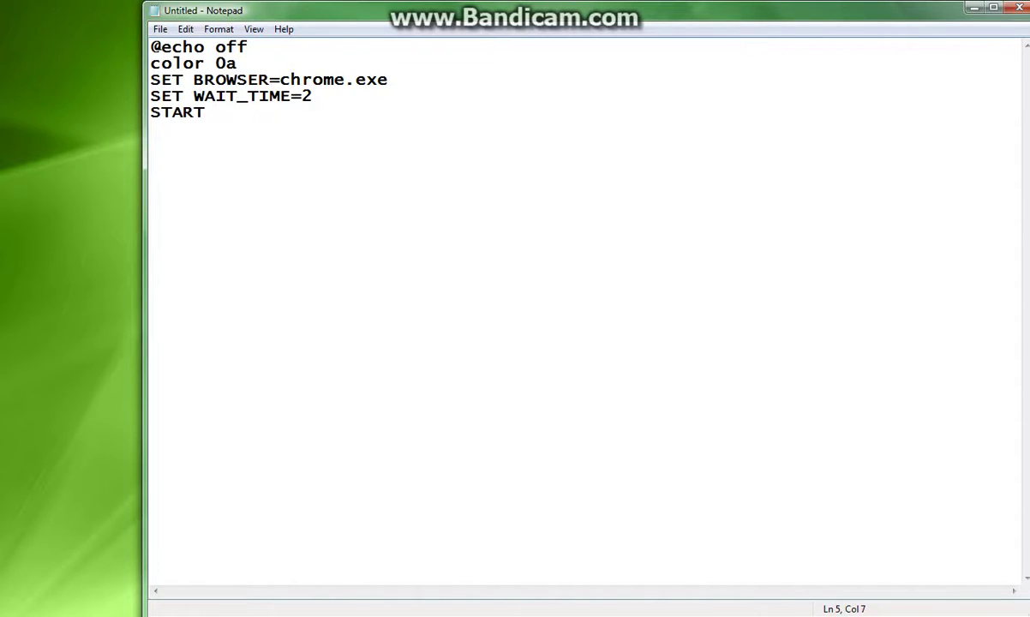
type("%%")
type("b")
key("BackSpace")
type("BROWSER%")
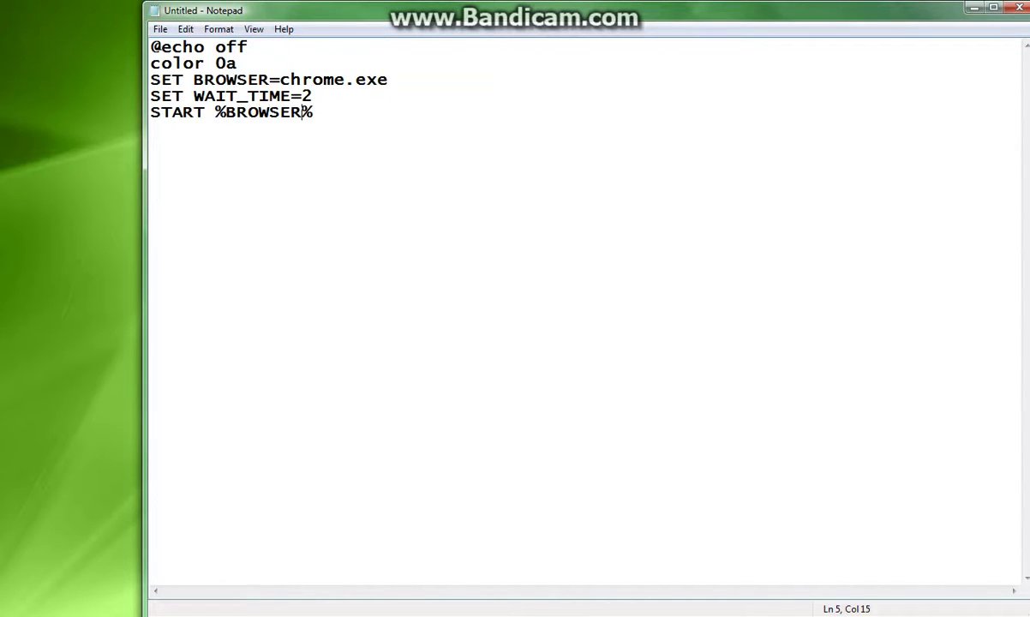
key("Right")
type("-")
type("n")
type("ew-tab")
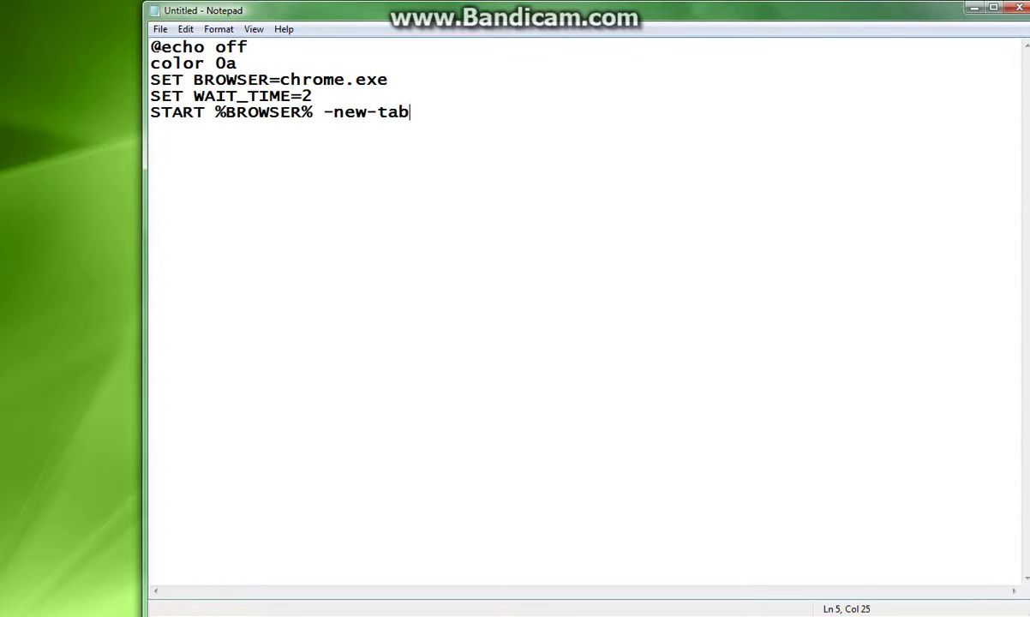
type(" \"\"")
key("Left")
type("Htt")
key("BackSpace")
key("BackSpace")
key("BackSpace")
type("http://")
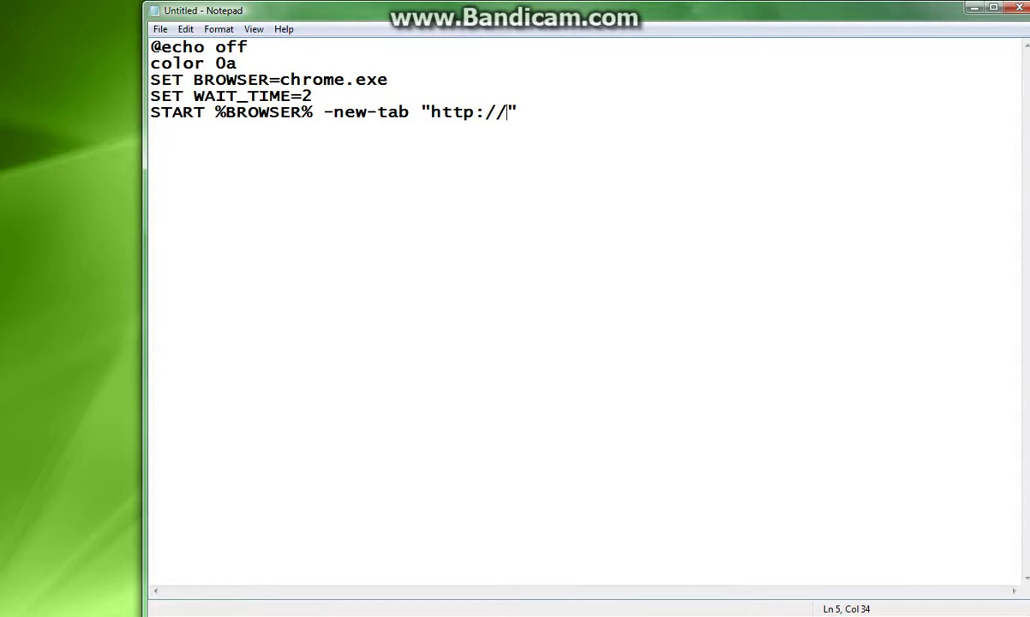
type("www.g")
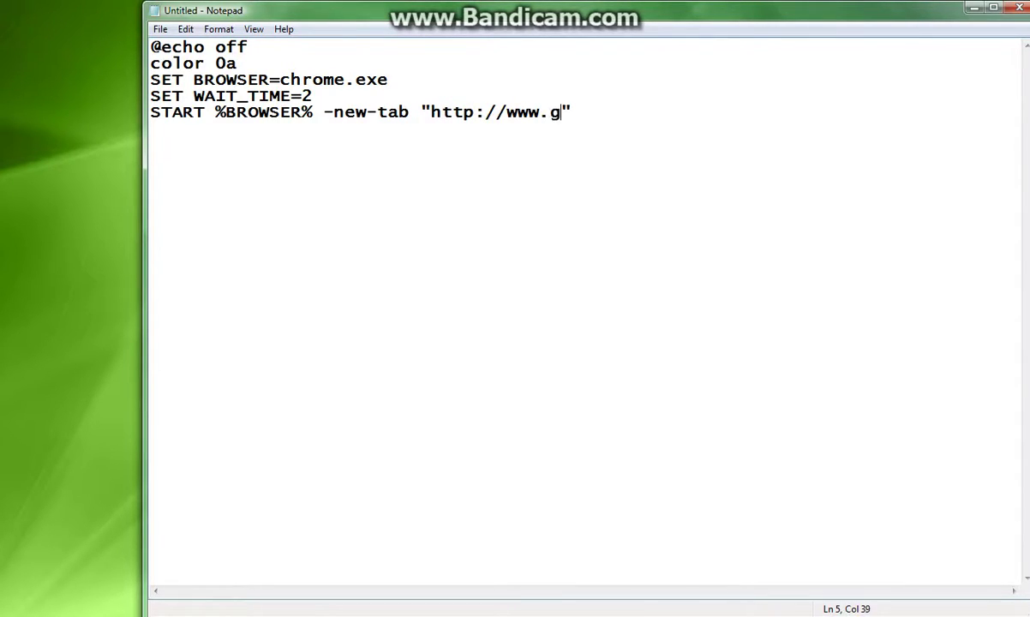
type("oogle.com")
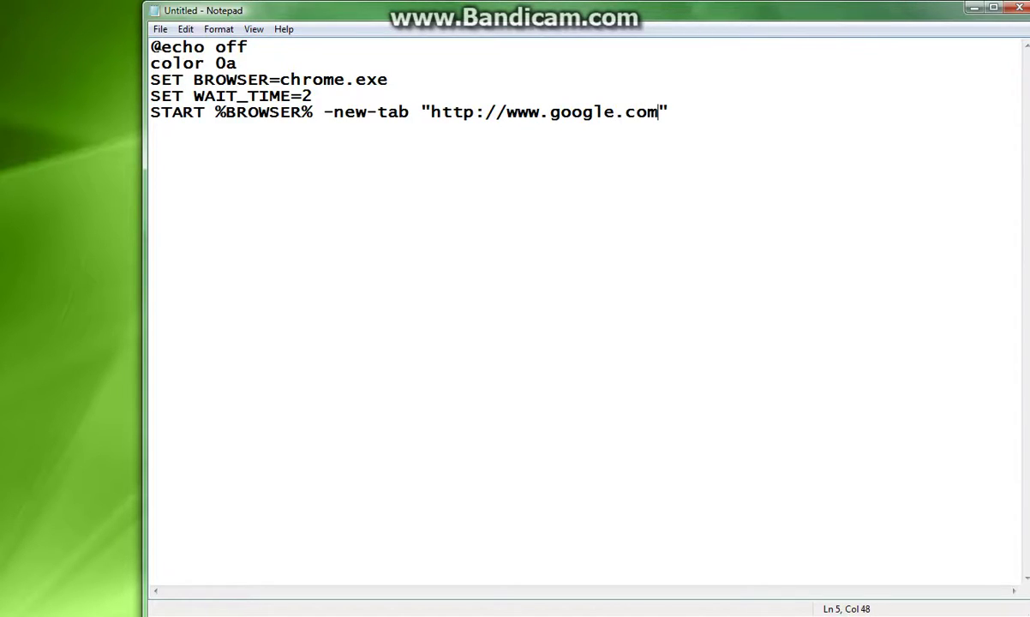
key("Right")
Duplicate the Google START line twice, giving three identical launch lines
key("shift+Home")
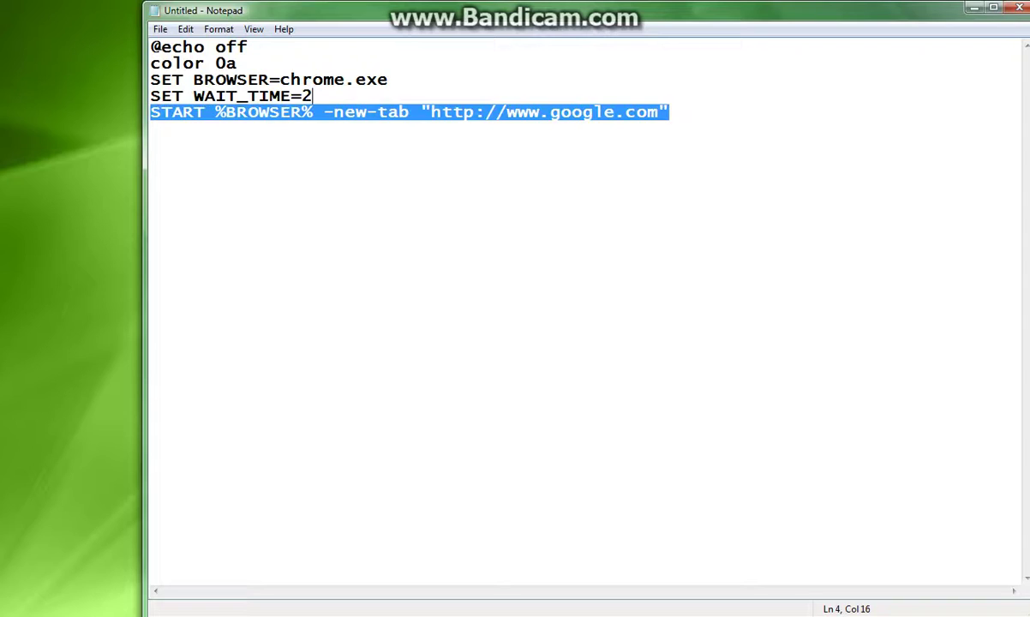
key("shift+Right")
key("shift+Right")
key("shift+Right")
key("shift+Home")
key("ctrl+c")
key("End")
key("Return")
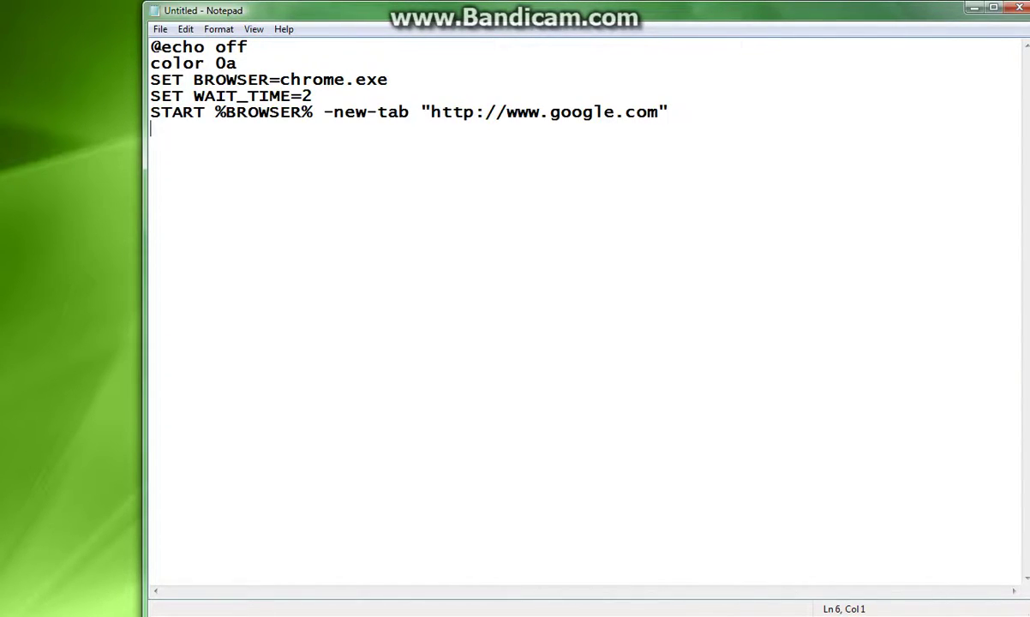
key("ctrl+v")
key("Return")
key("ctrl+v")
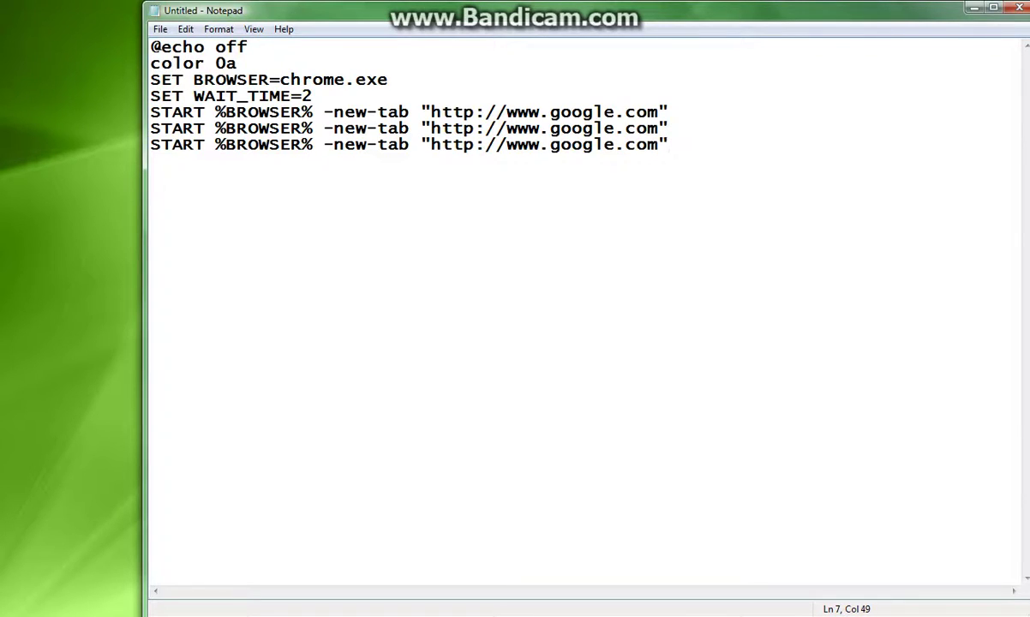
Change the second launch line's address from google to youtube
key("Up")
key("Left")
key("Left")
key("Left")
key("shift+Left")
key("shift+Left")
key("shift+Left")
key("shift+Left")
key("shift+Left")
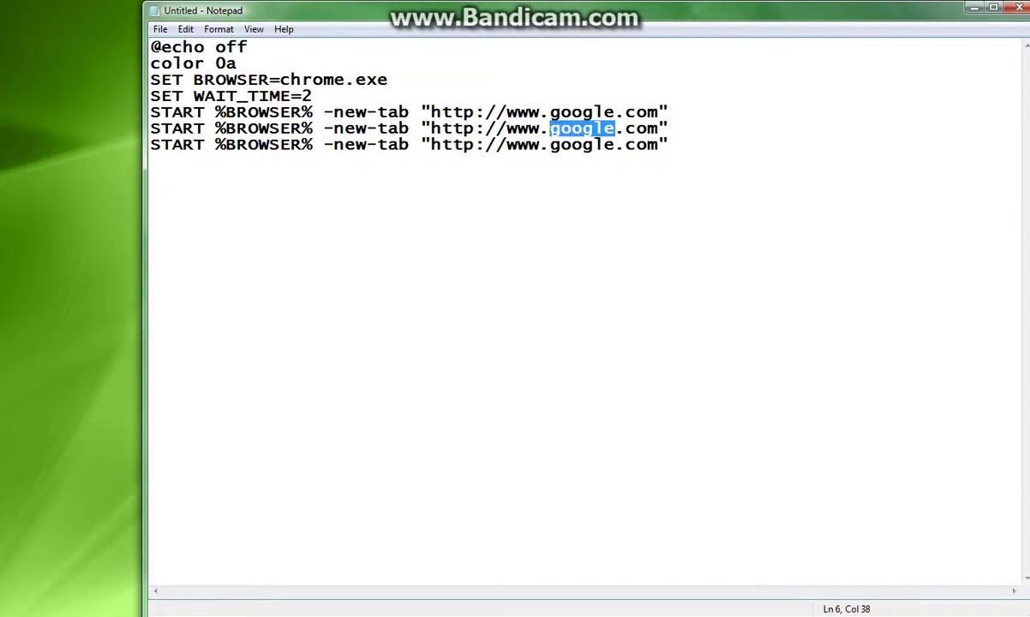
type("youtu")
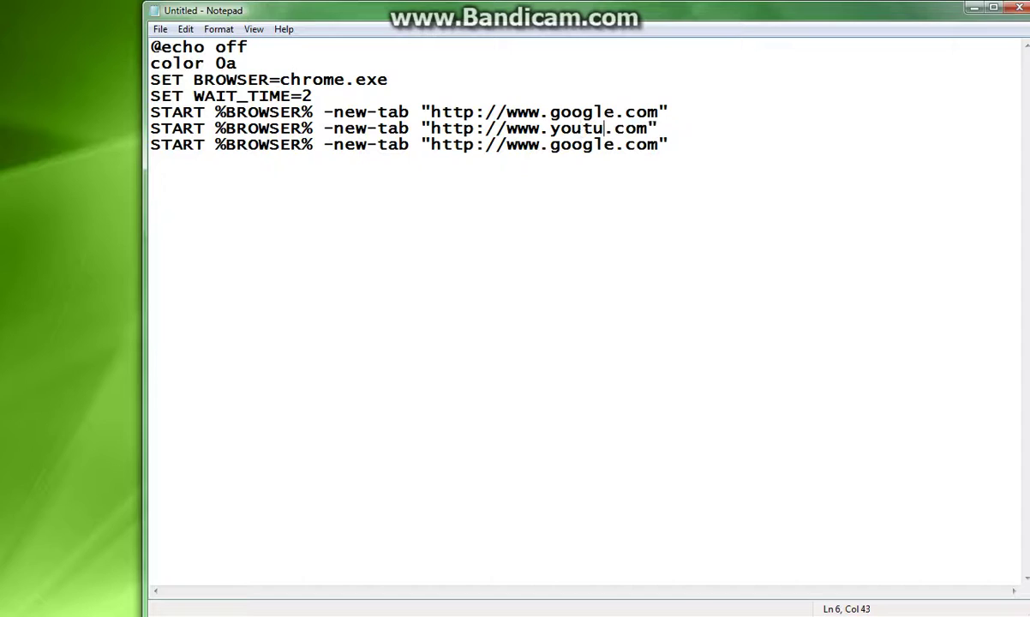
type("be")
Change the third line's address to bing and end the script with a 'pause' line
key("Down")
key("Left")
key("shift+Left")
key("shift+Left")
key("shift+Left")
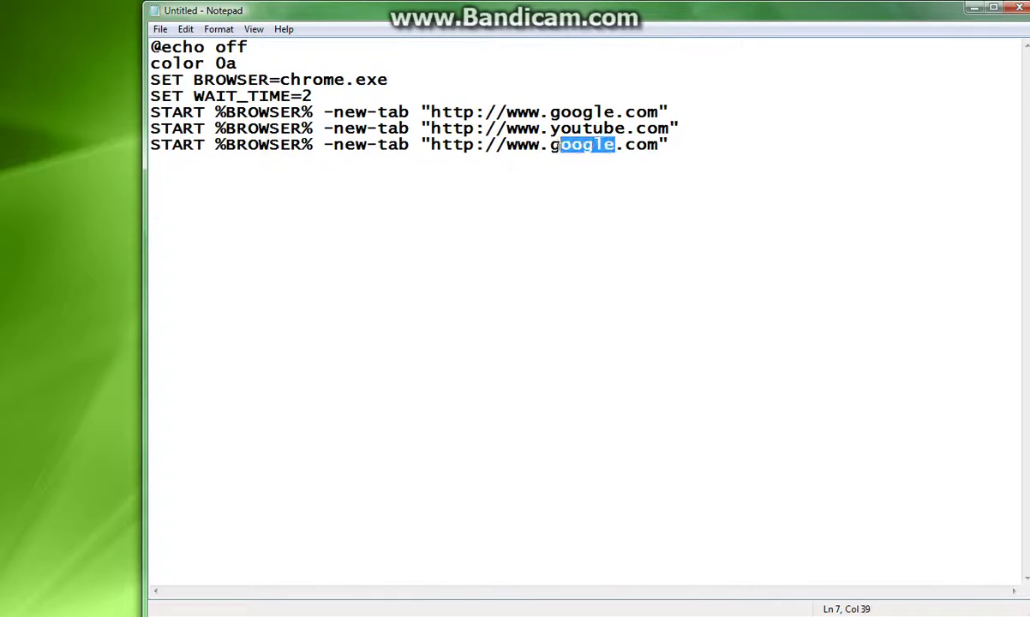
key("shift+Left")
type("bin")
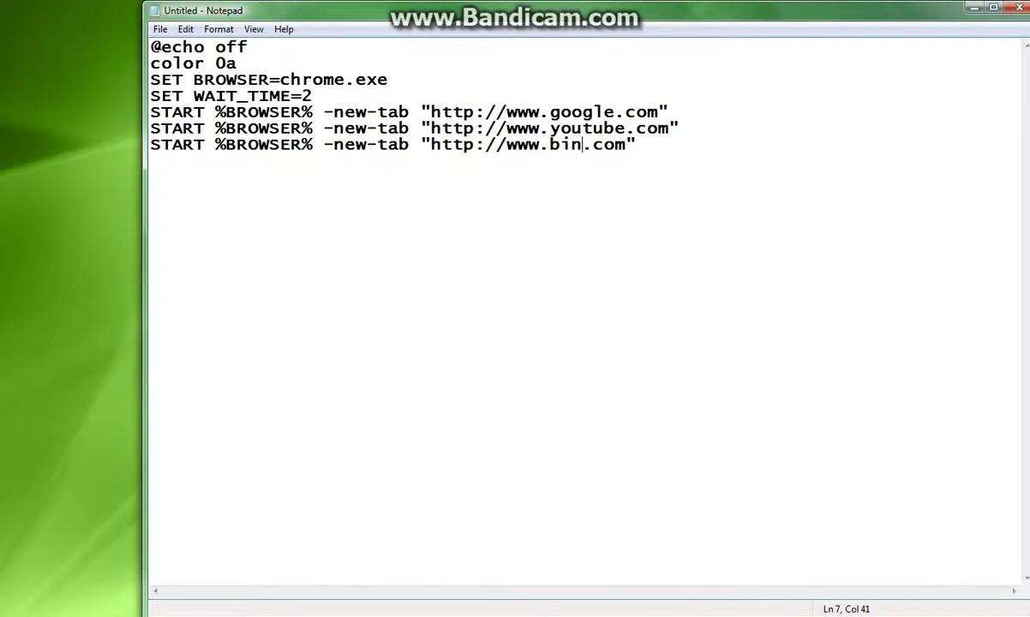
type("g")
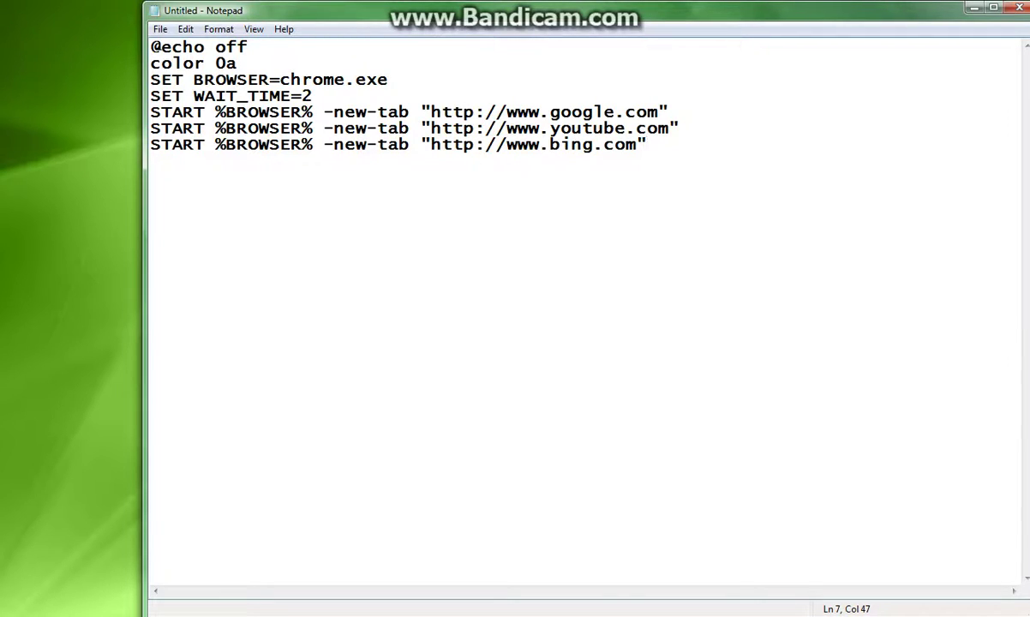
key("Return")
type("pause")
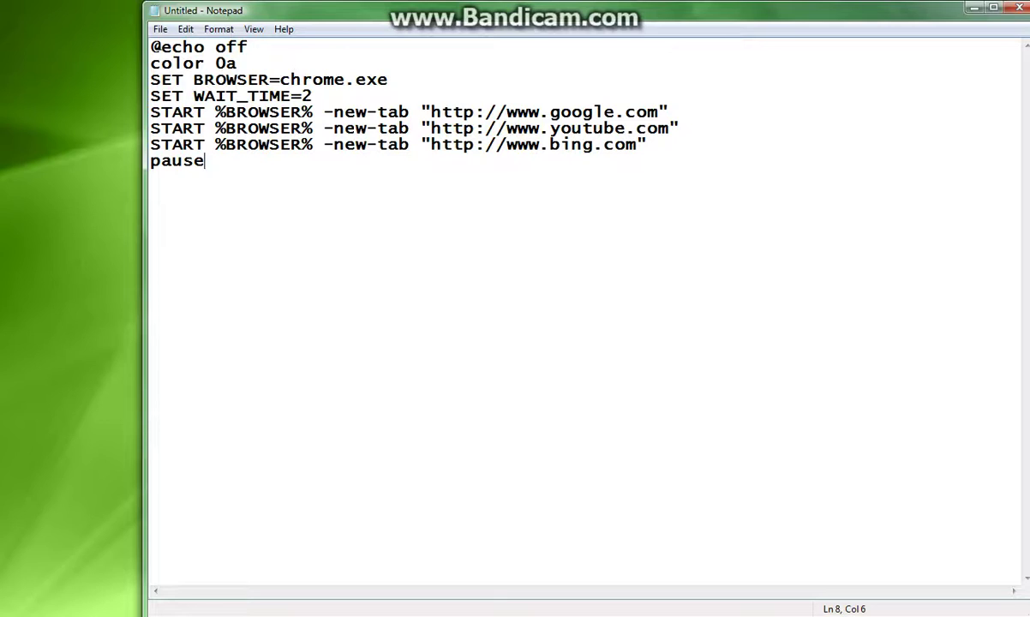
Save the script as open.bat with file type All Files, then run it from the desktop
left_click(165, 29)
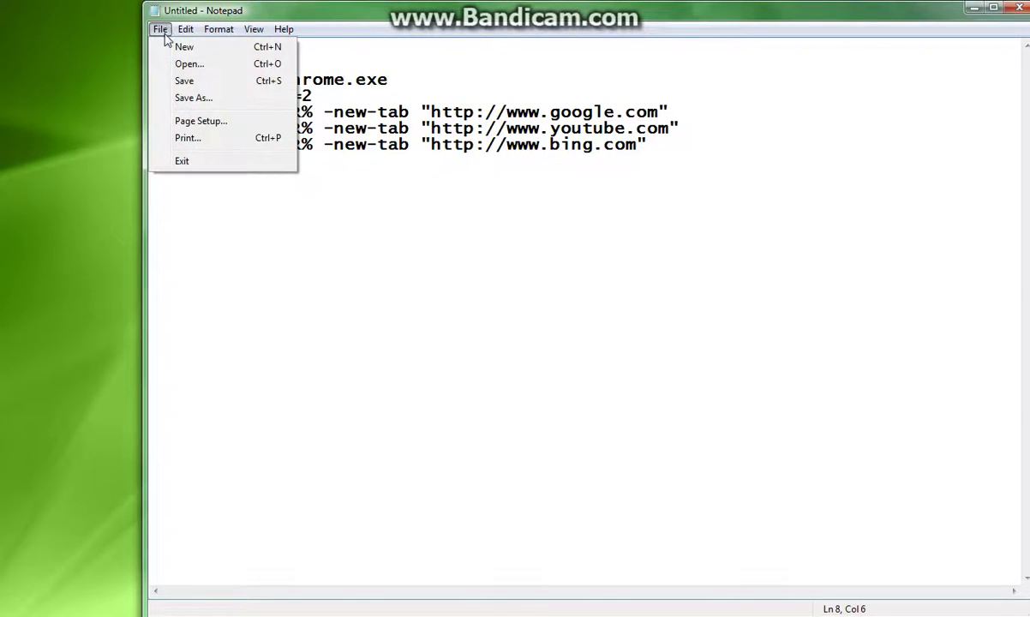
left_click(182, 96)
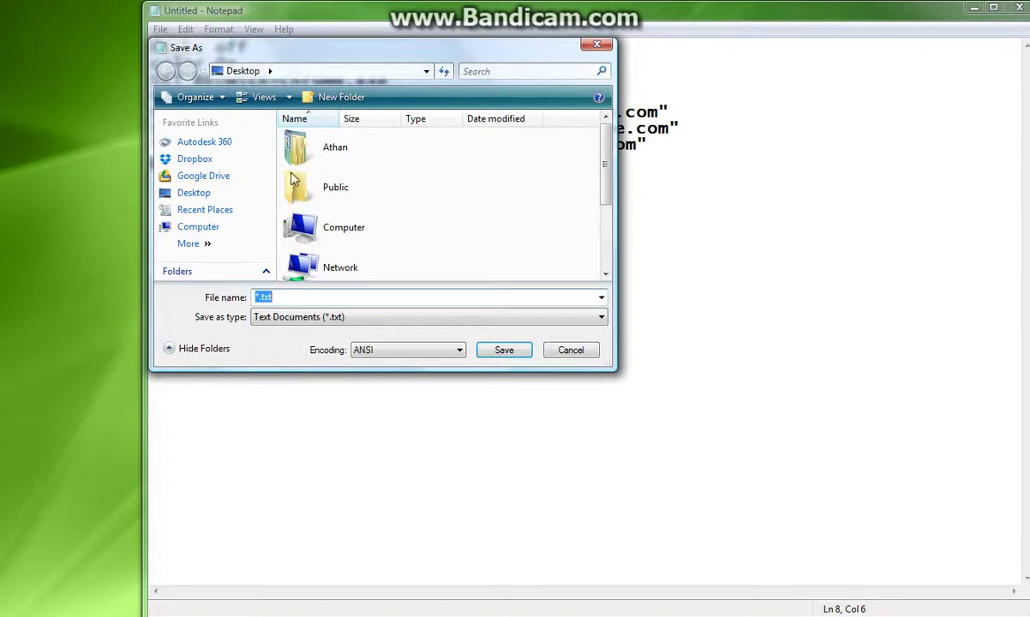
type("open")
type(".bat")
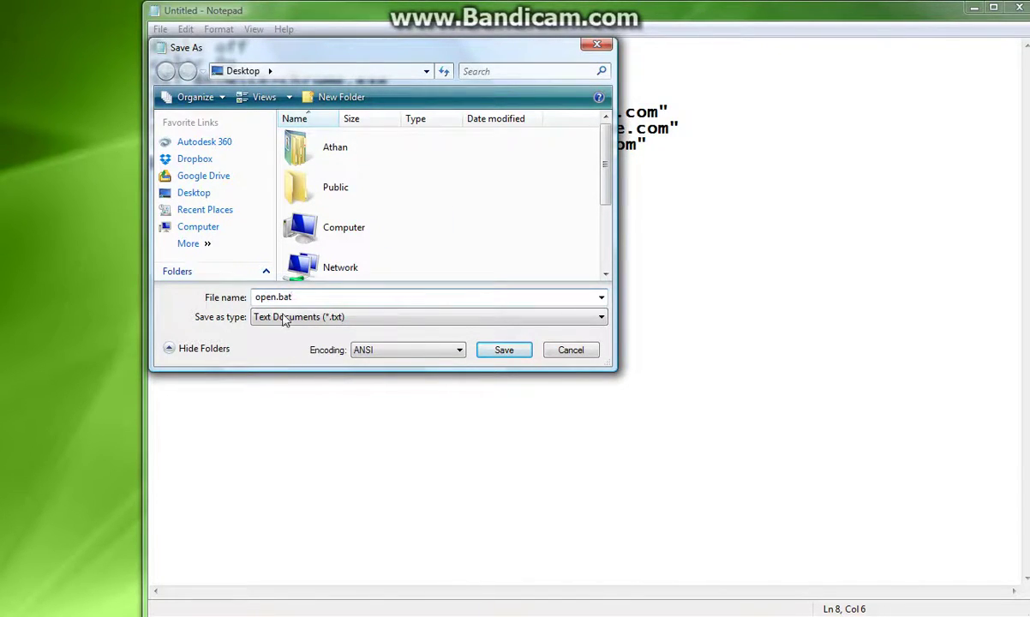
left_click(265, 317)
left_click(267, 341)
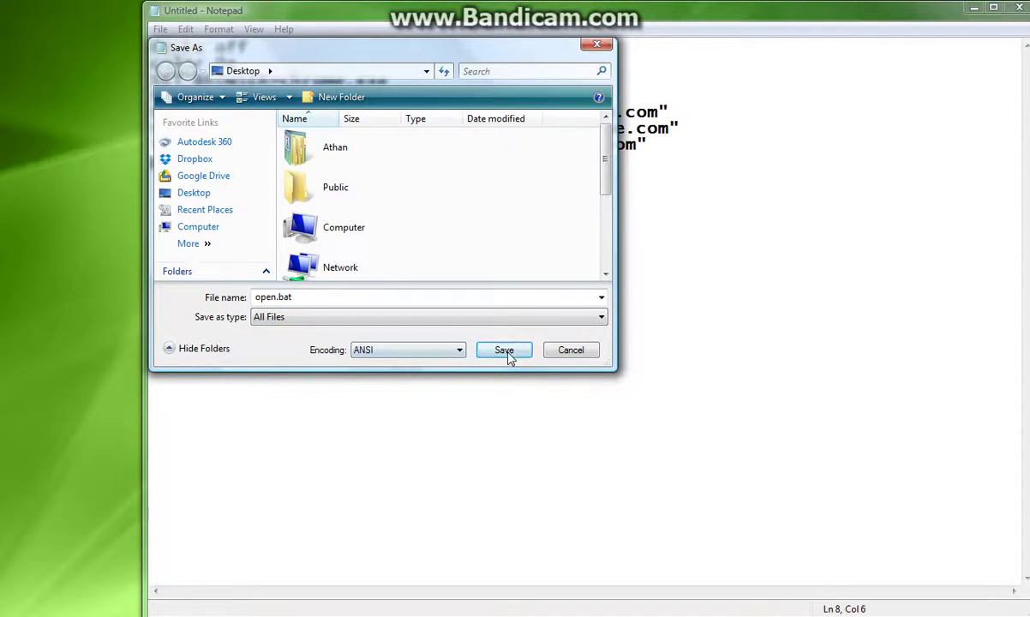
left_click(505, 351)
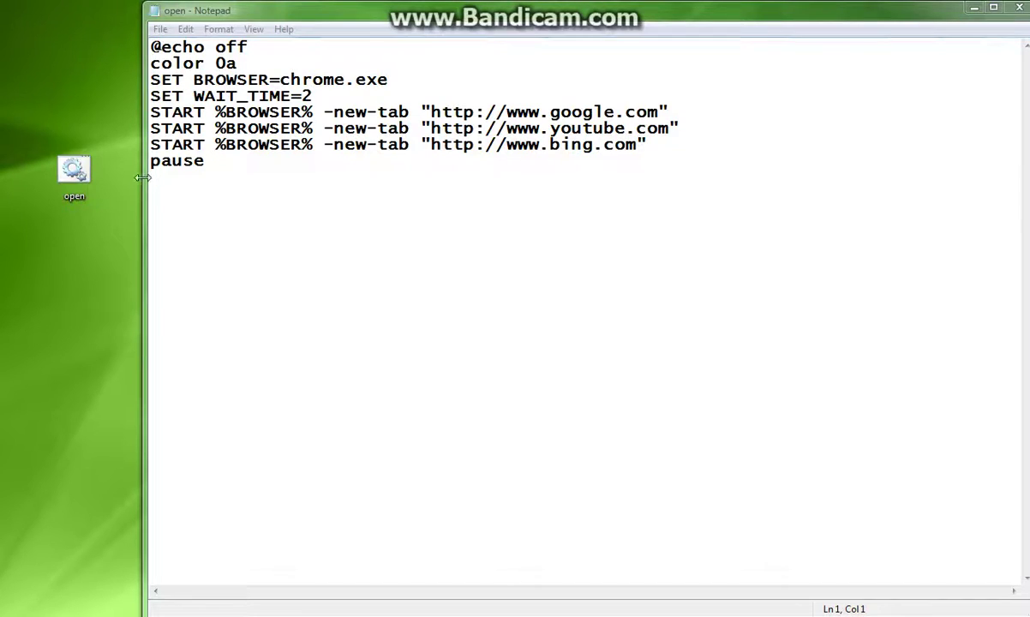
double_click(76, 172)
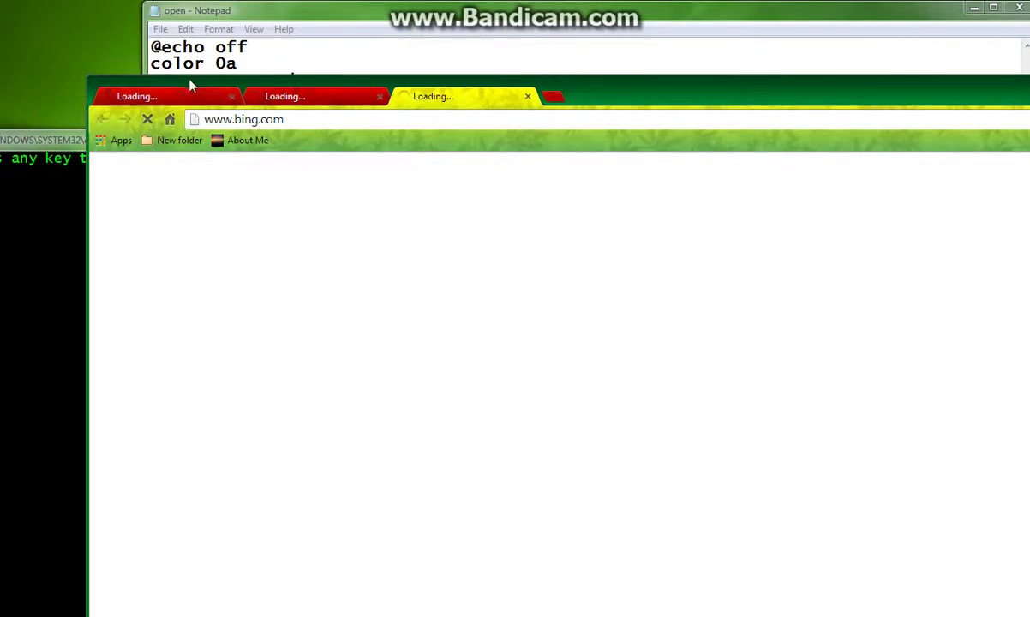
Check the opened Google, YouTube and Bing tabs in Chrome, then close the browser
left_click_drag(190, 84, 111, 45)
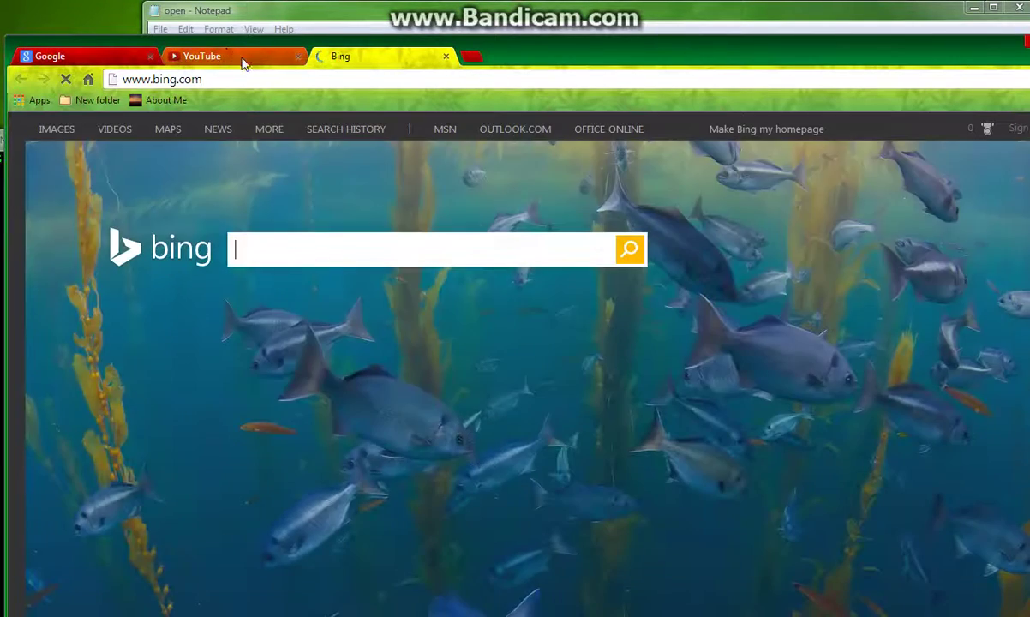
left_click(244, 60)
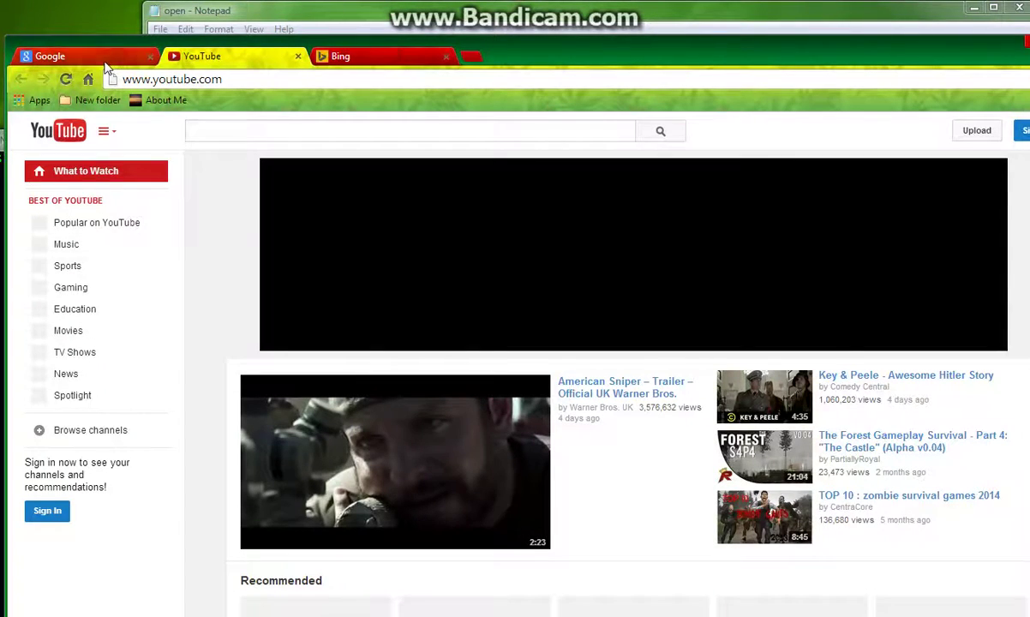
left_click(104, 58)
left_click(197, 53)
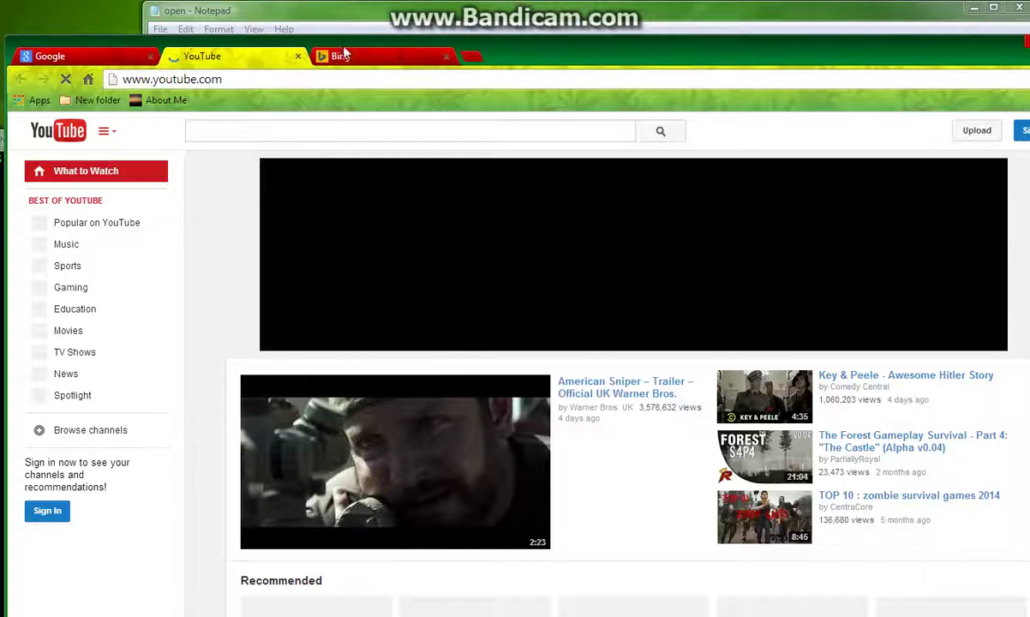
left_click(342, 53)
left_click(104, 57)
left_click(214, 55)
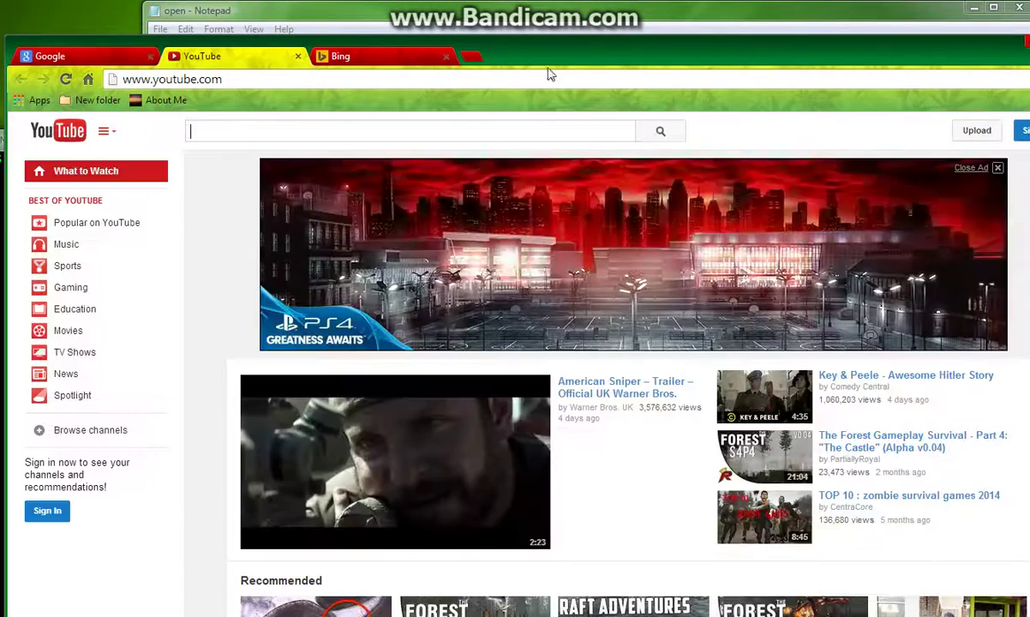
left_click_drag(982, 54, 907, 58)
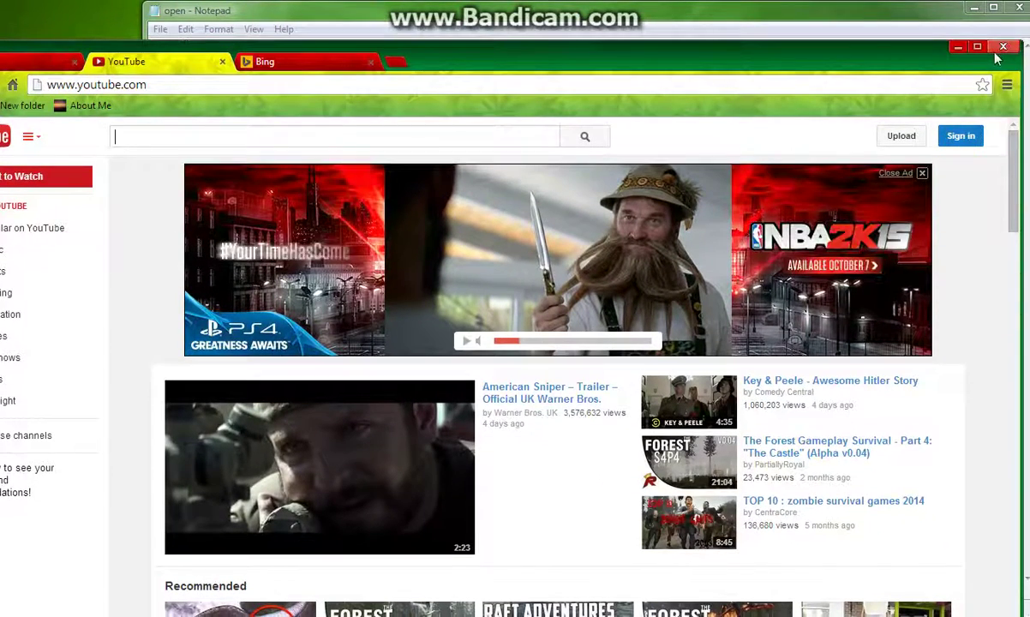
left_click(1001, 48)
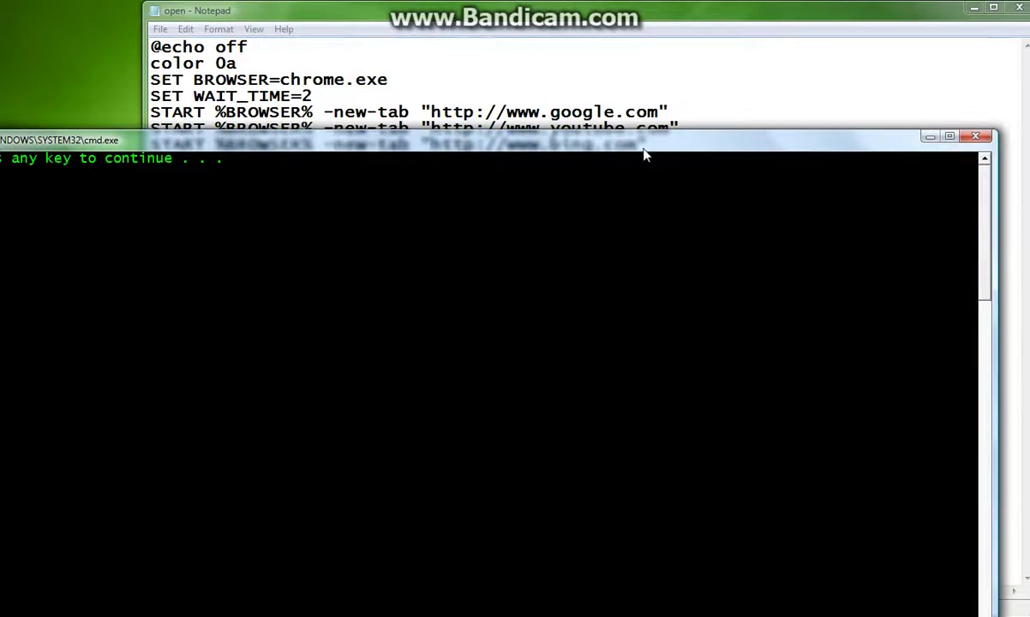
Move the paused Command Prompt window into view and press Enter to close it
left_click_drag(645, 156, 519, 138)
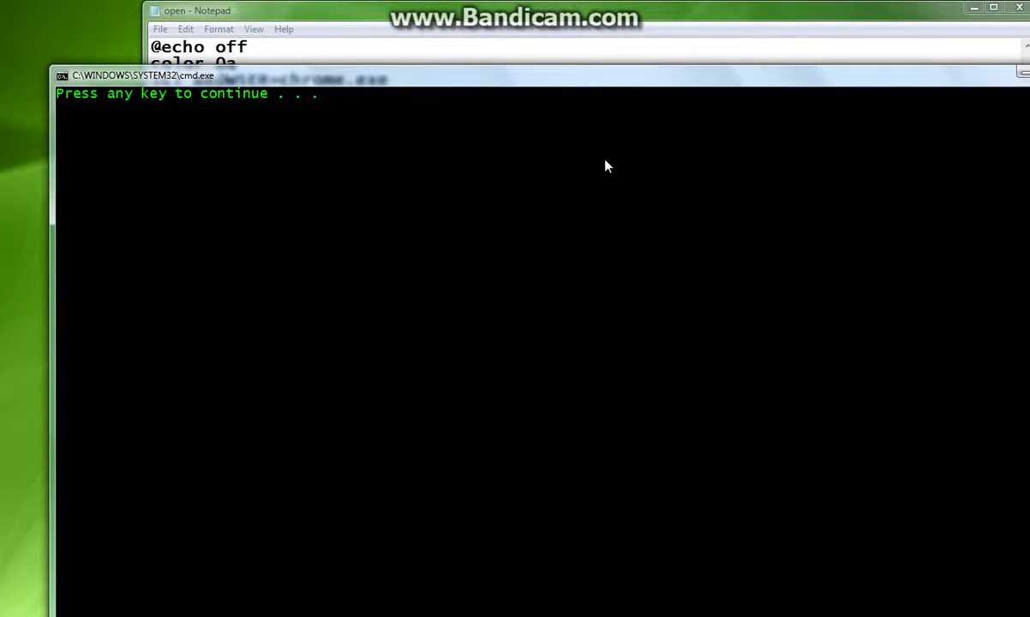
key("Return")
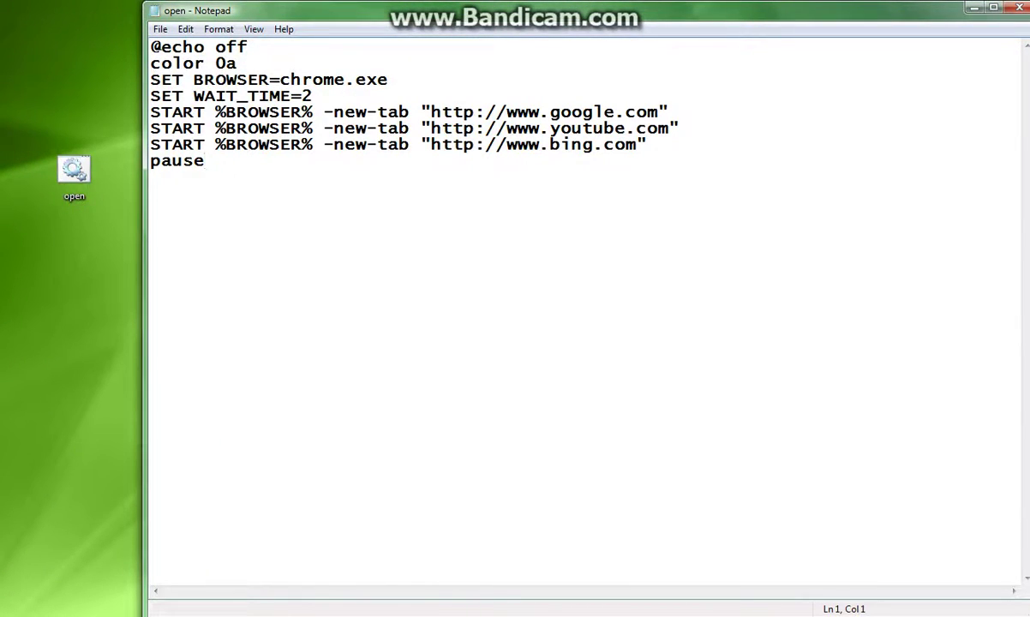